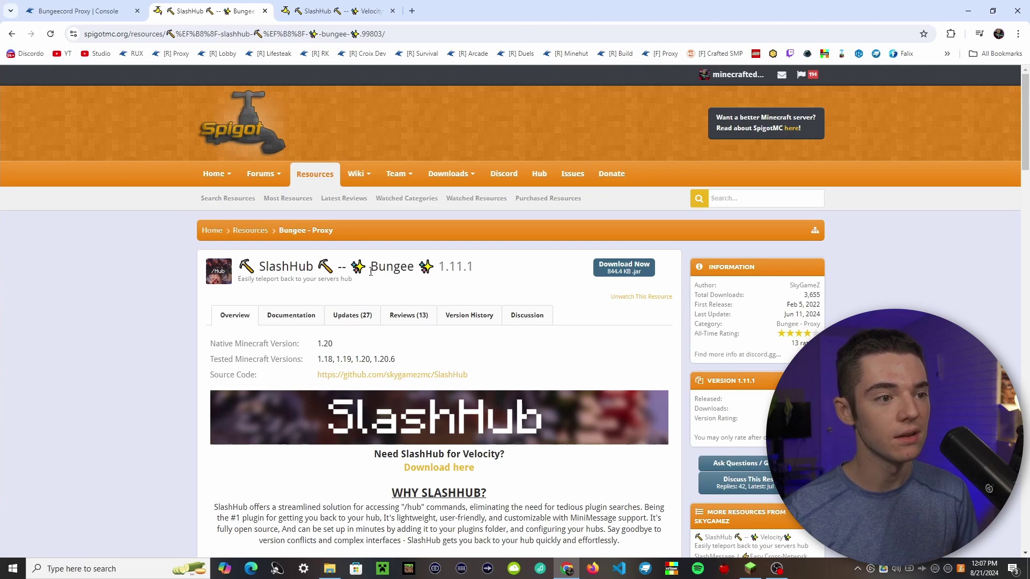
Download SlashHub-1.11.1.jar from the SlashHub Bungee resource page on SpigotMC
key("ctrl+Tab")
left_click(225, 9)
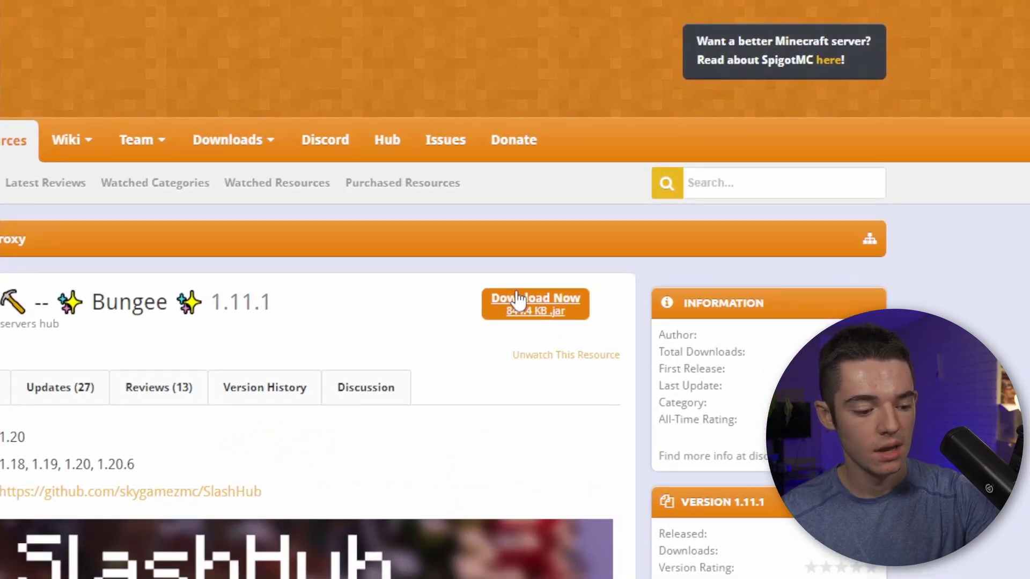
left_click(518, 300)
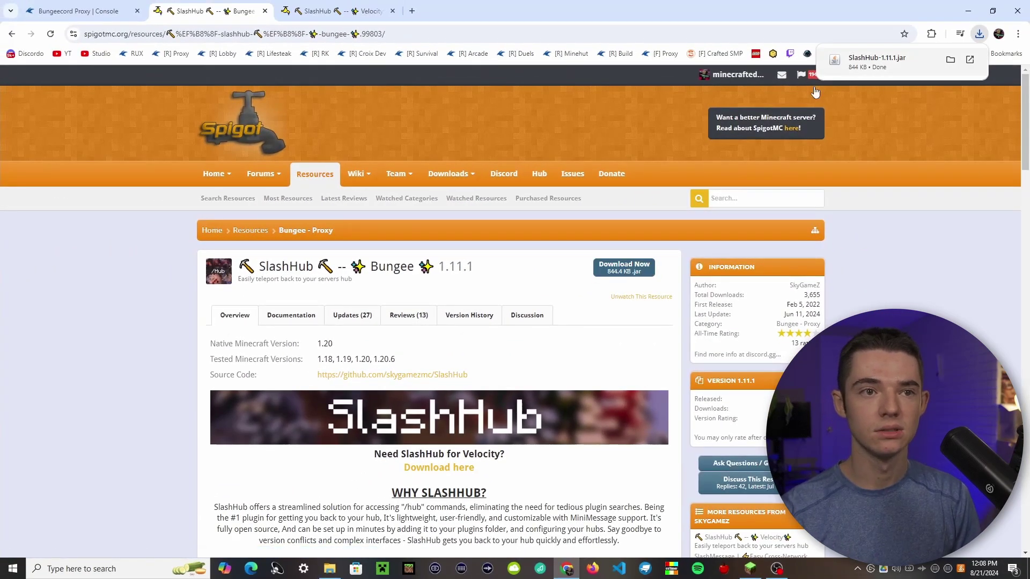
Upload SlashHub-1.11.1.jar into the Bungeecord Proxy plugins folder and start the proxy
left_click(64, 16)
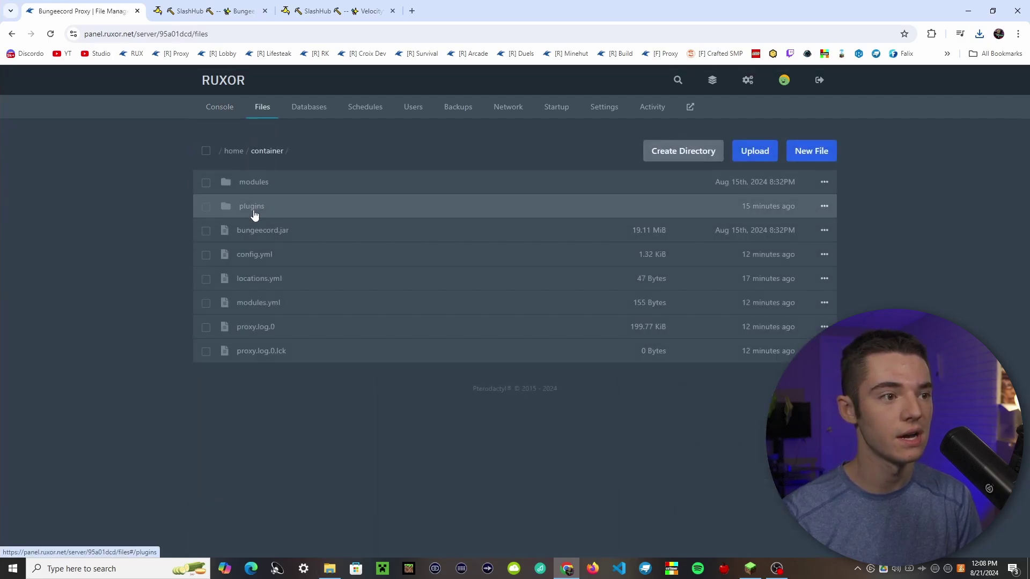
left_click(253, 208)
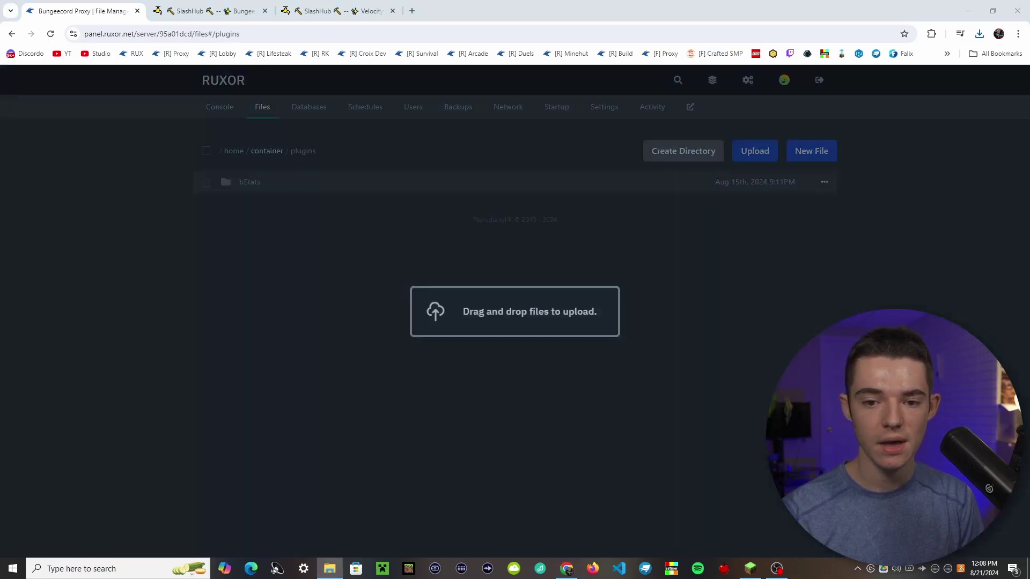
left_click_drag(979, 34, 542, 357)
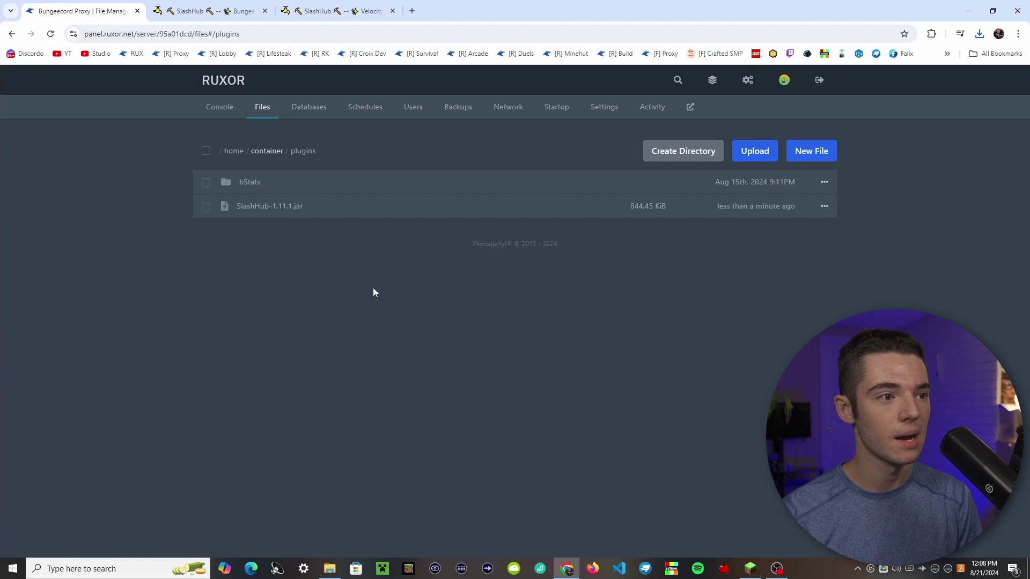
left_click(219, 108)
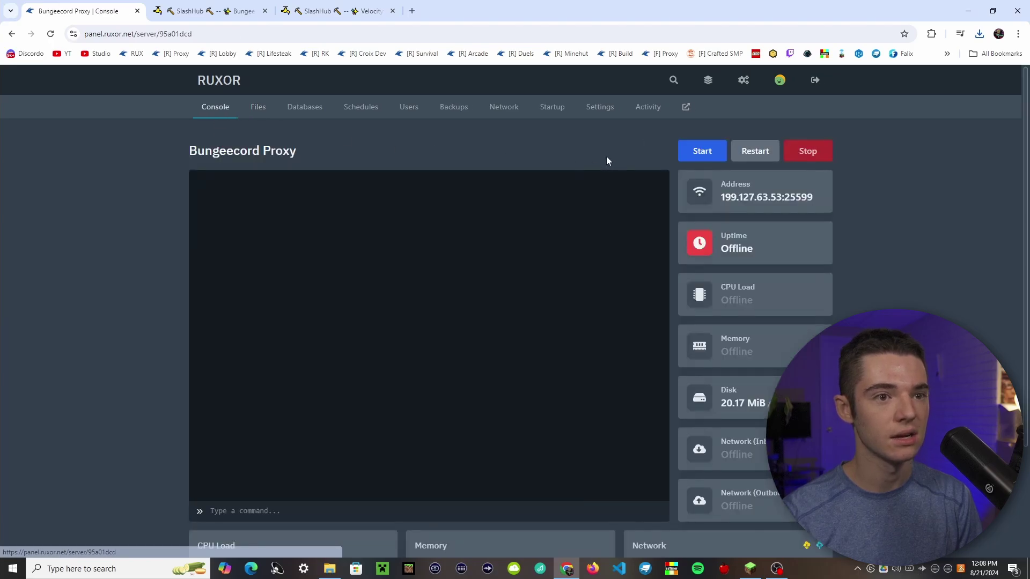
left_click(695, 156)
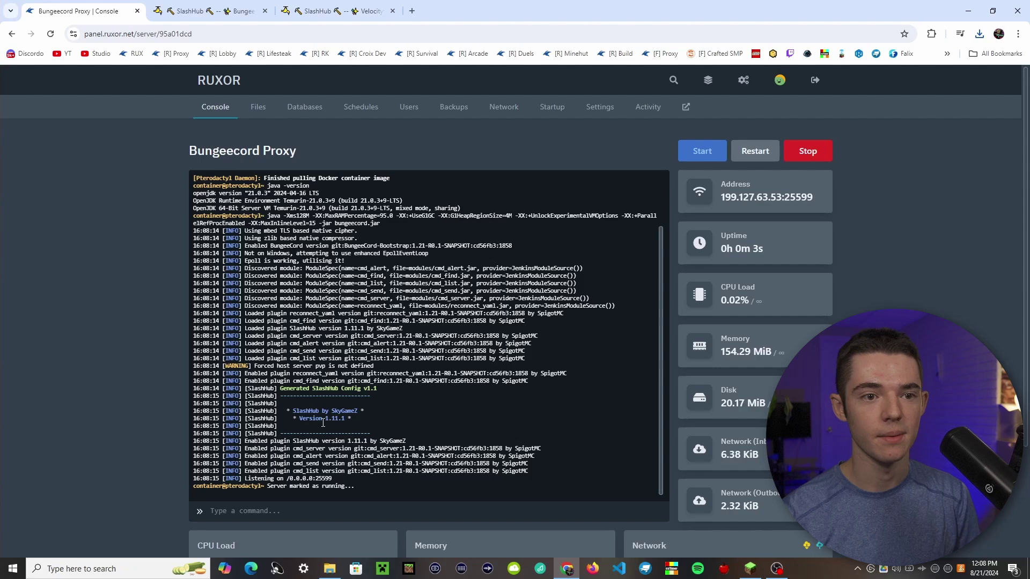
Open plugins/SlashHub/config.yml, then check the lobby server in the proxy's main config.yml
left_click(258, 107)
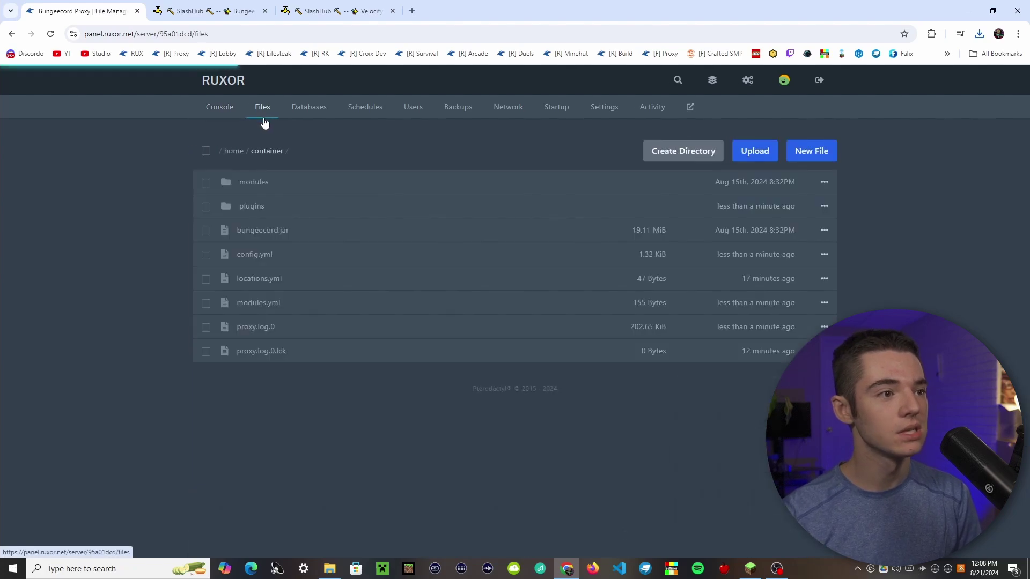
left_click(258, 207)
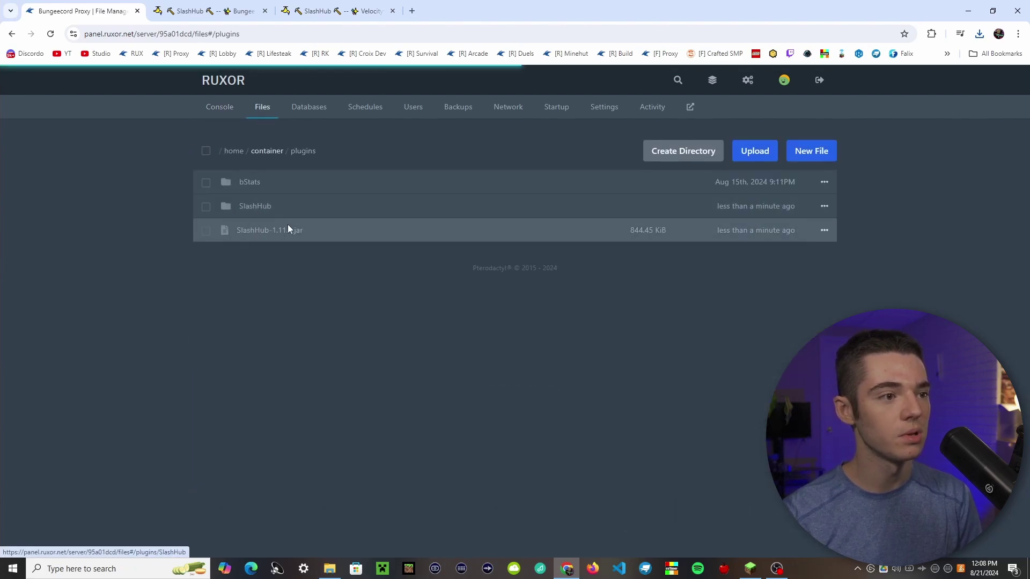
left_click(252, 207)
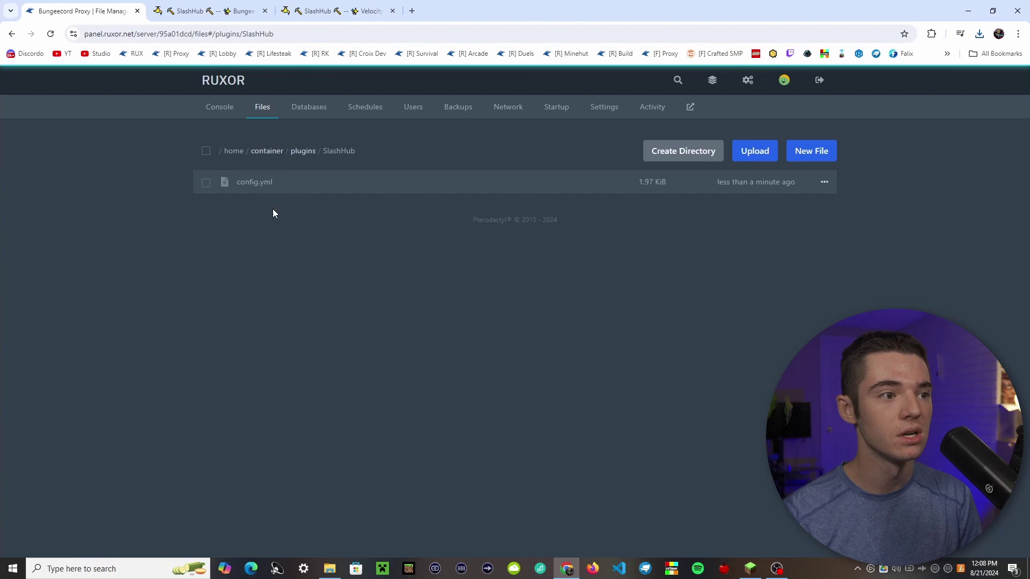
left_click(254, 188)
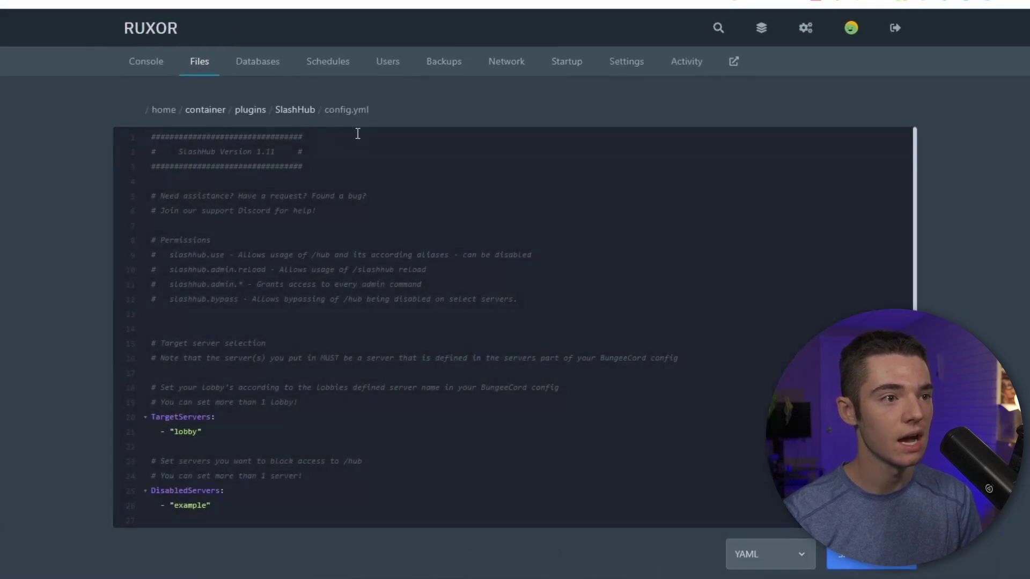
scroll(202, 330, "down", 1)
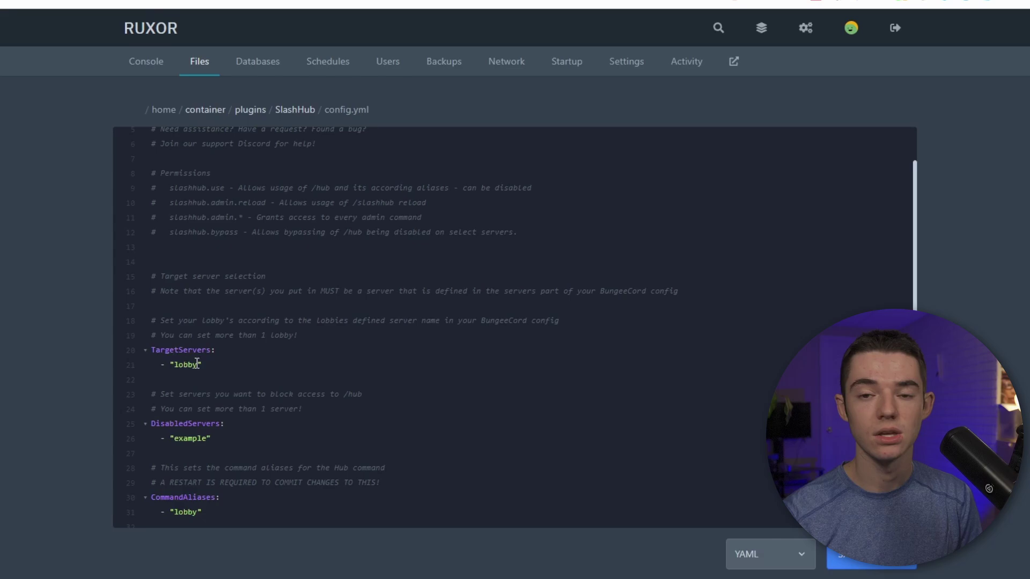
left_click(205, 109)
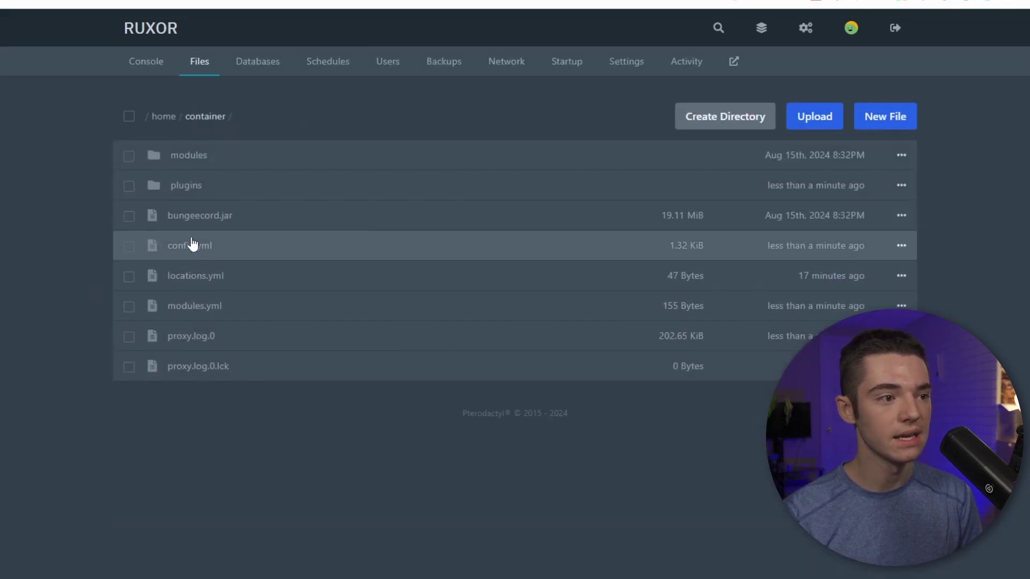
left_click(192, 245)
scroll(194, 299, "down", 2)
scroll(193, 306, "down", 1)
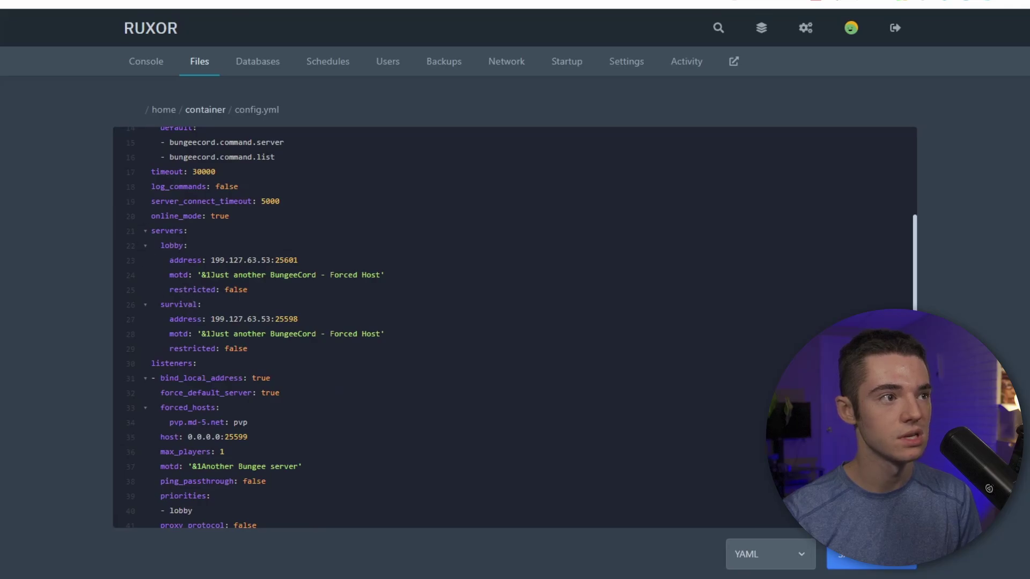
scroll(208, 274, "down", 2)
scroll(234, 314, "down", 2)
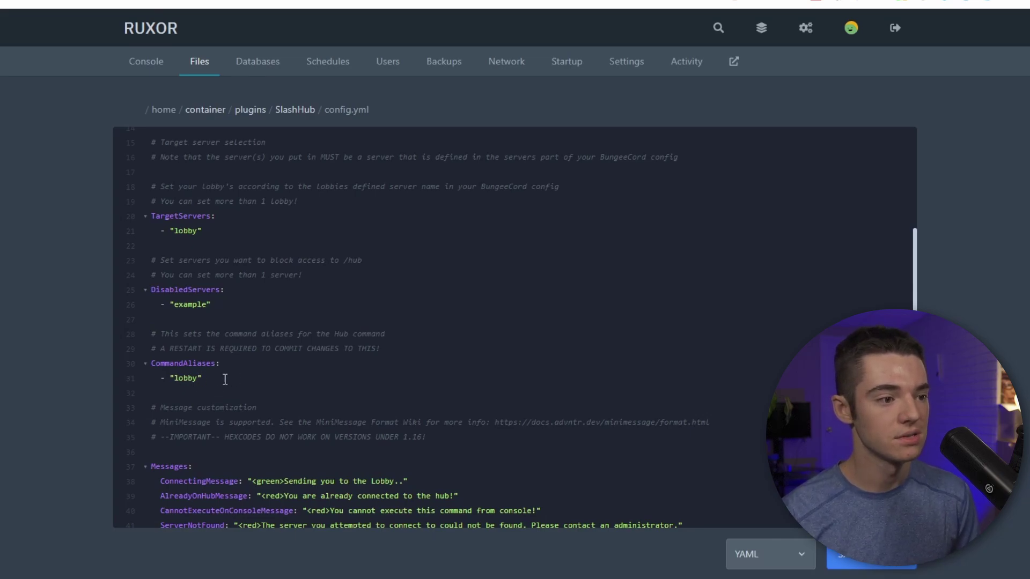
Duplicate the lobby alias line to add quit, leave and gettheheckoutofhere under CommandAliases
key("End")
key("Return")
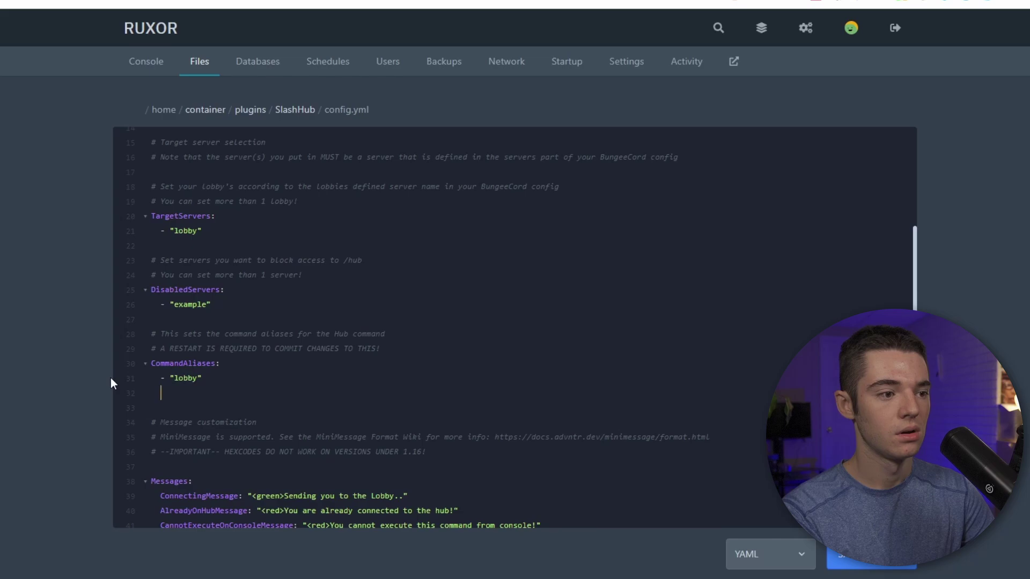
type("- \"lobby\"")
type("quit")
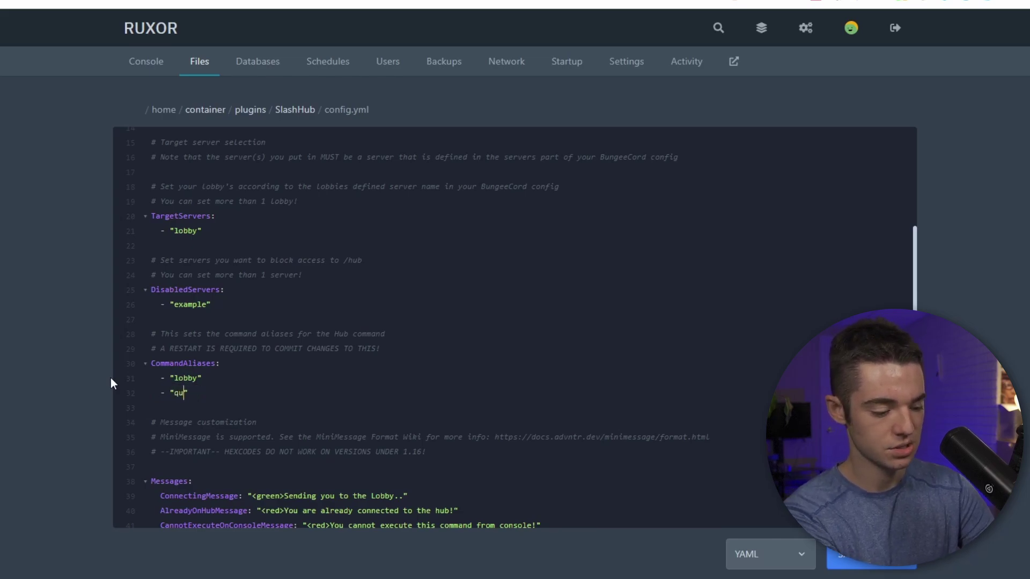
key("Return")
type("- \"lobby\"")
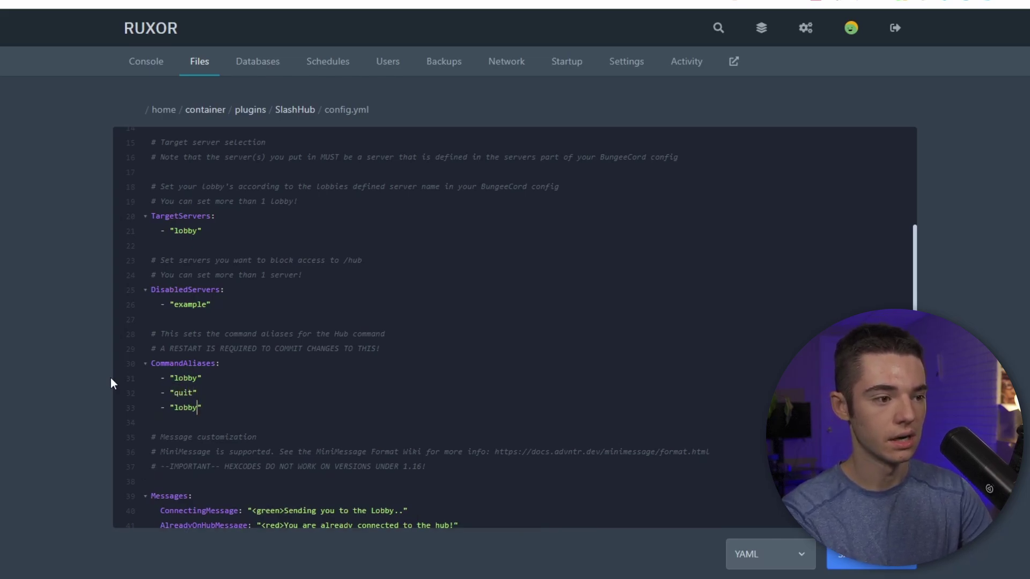
key("Left")
key("ctrl+shift+Left")
type("leave")
key("End")
key("Return")
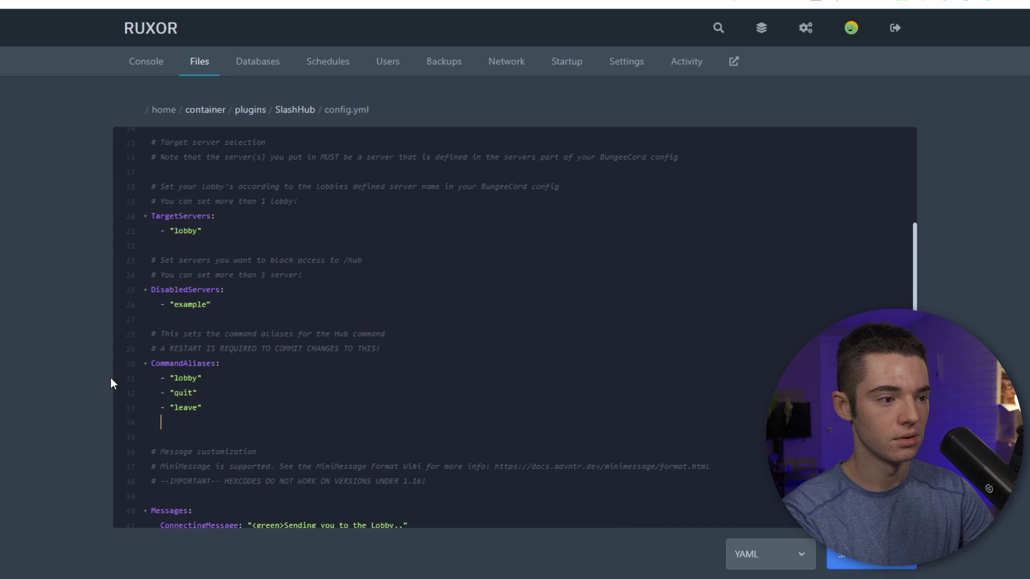
type("- \"lobby\"")
key("Left")
key("ctrl+shift+Left")
type("getthe")
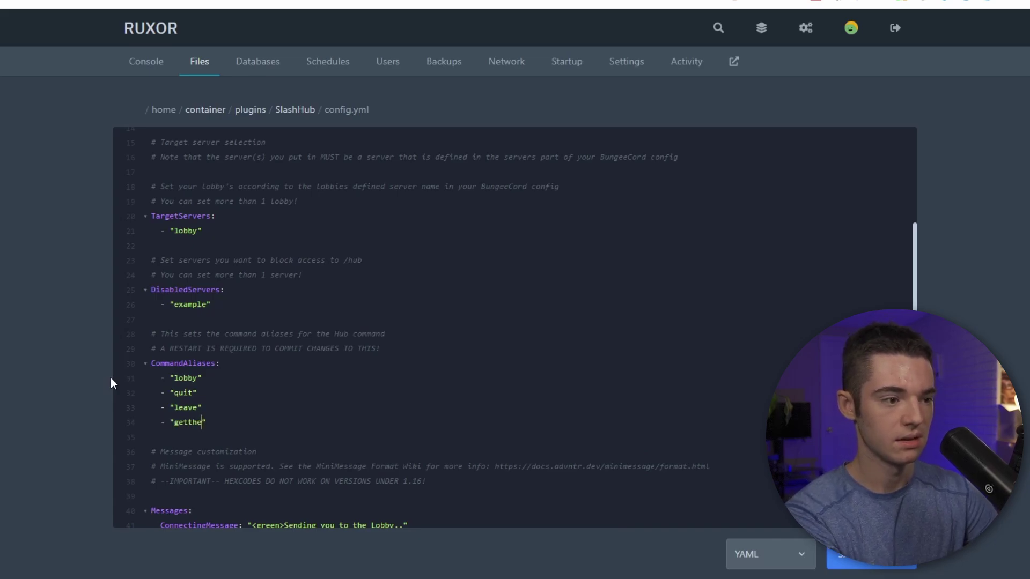
type("heckoutofhere")
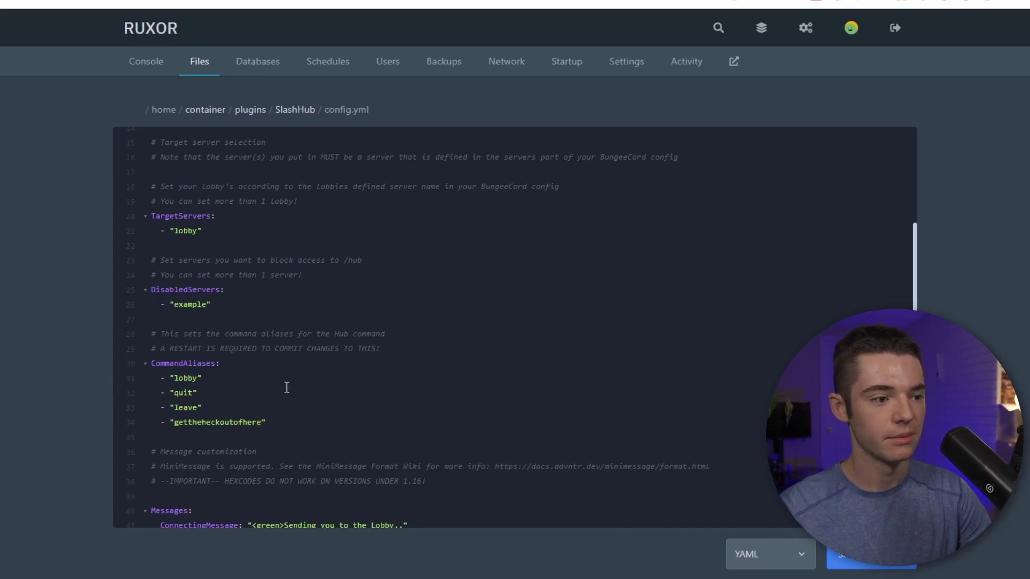
scroll(285, 381, "down", 3)
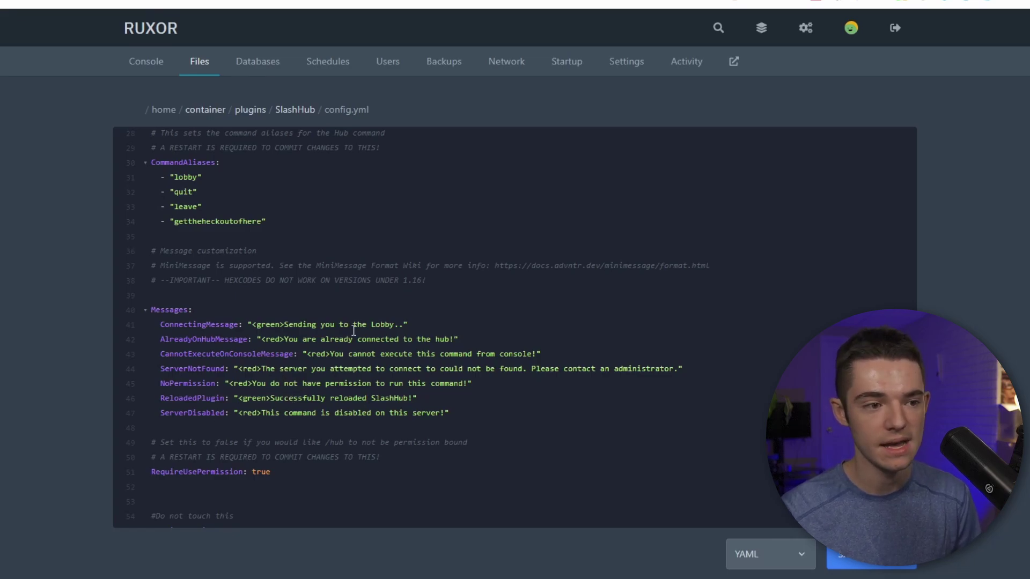
scroll(327, 406, "down", 1)
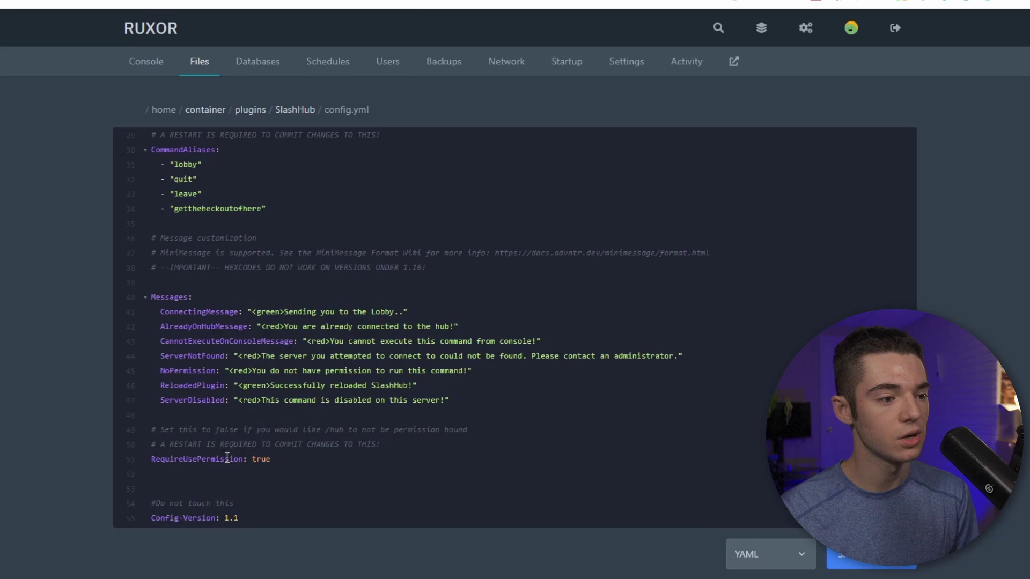
scroll(244, 454, "up", 4)
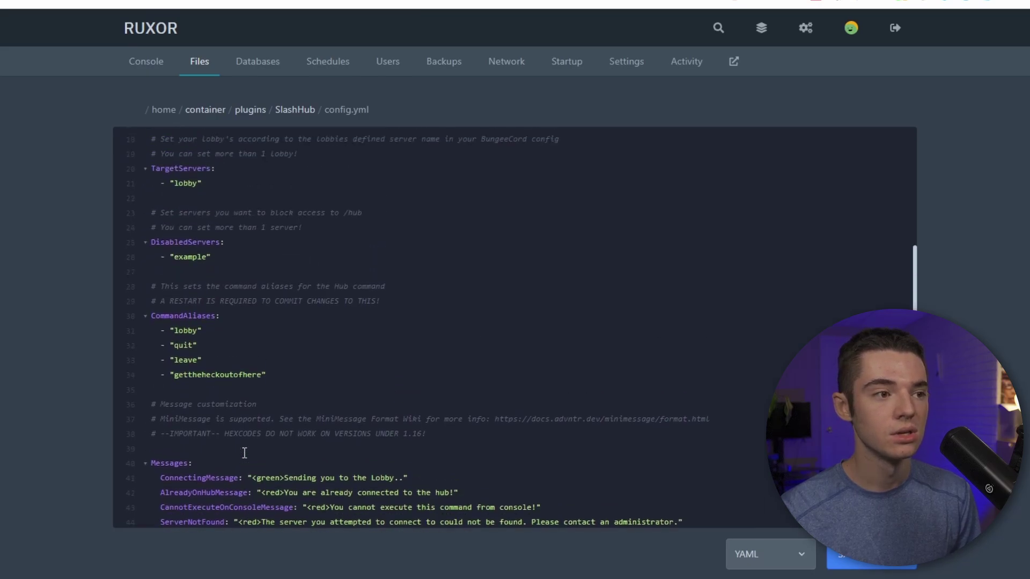
scroll(243, 456, "up", 5)
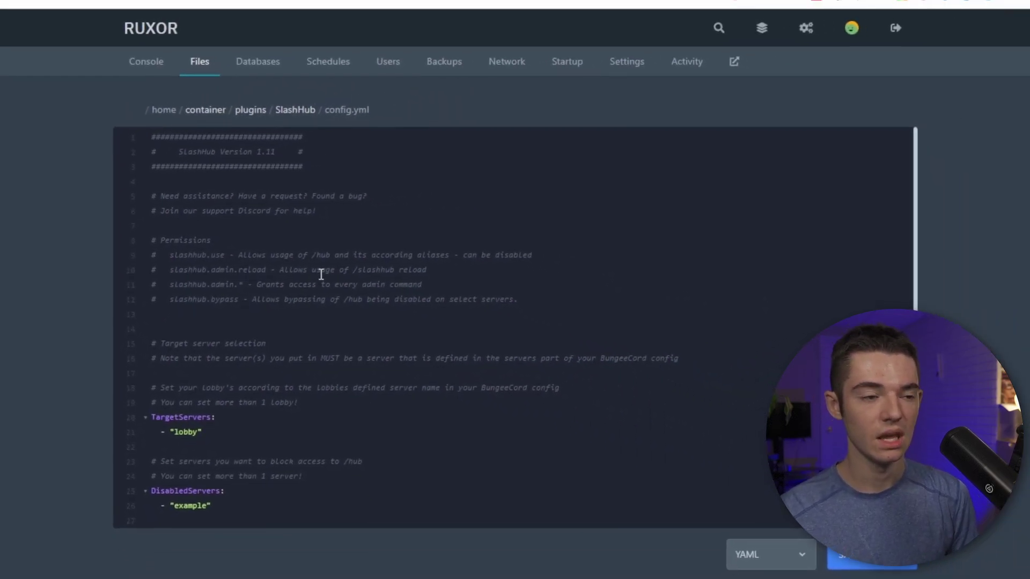
scroll(319, 274, "down", 3)
scroll(319, 274, "down", 2)
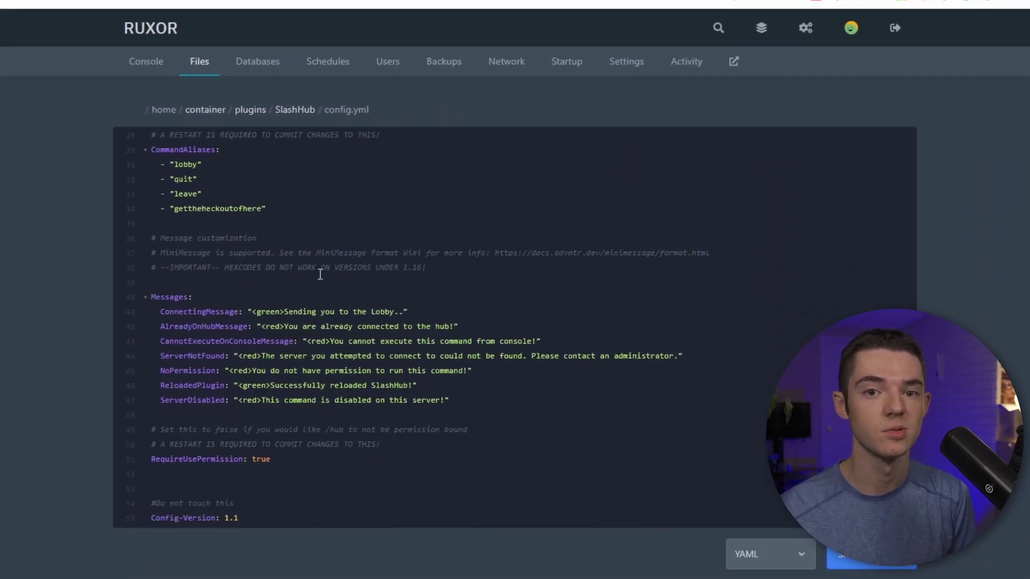
Select RequireUsePermission's value true to replace it with false
left_click(275, 461)
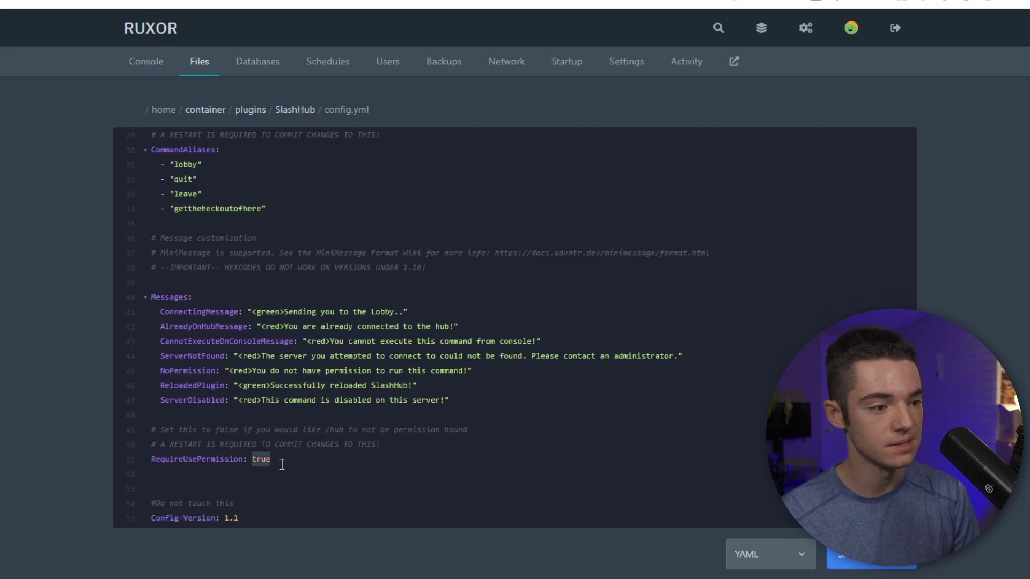
type("fals")
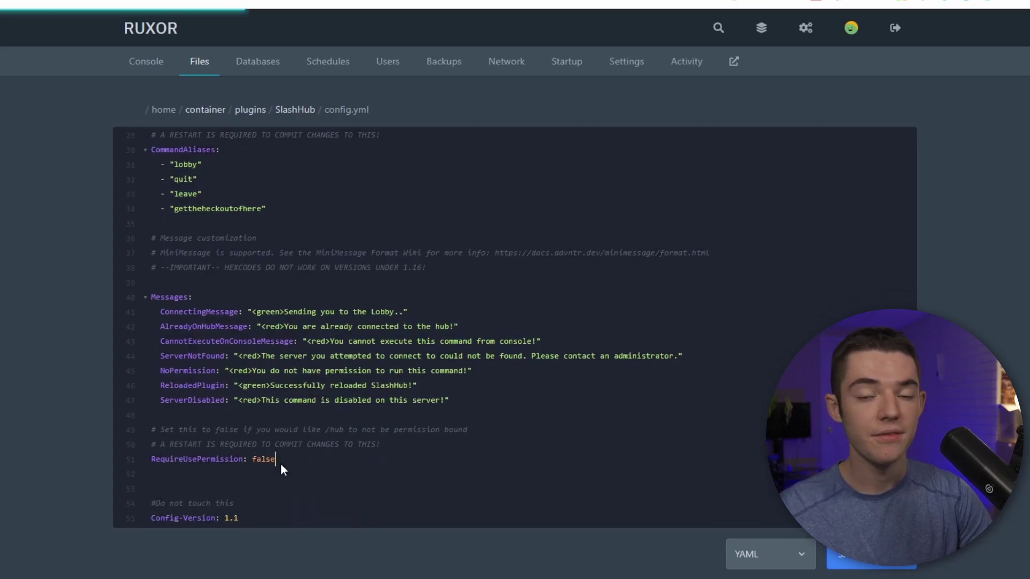
scroll(280, 464, "up", 5)
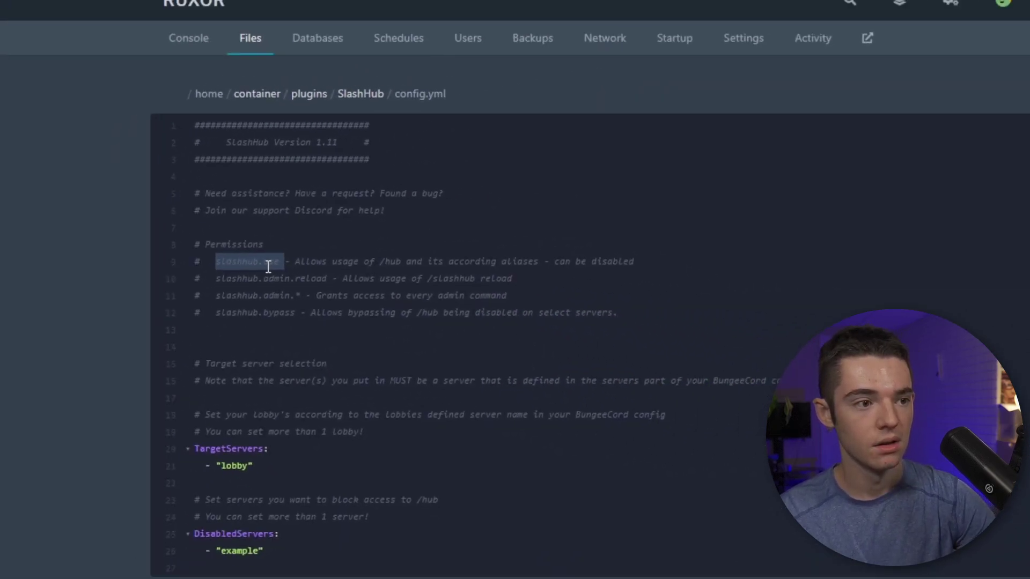
scroll(265, 449, "down", 5)
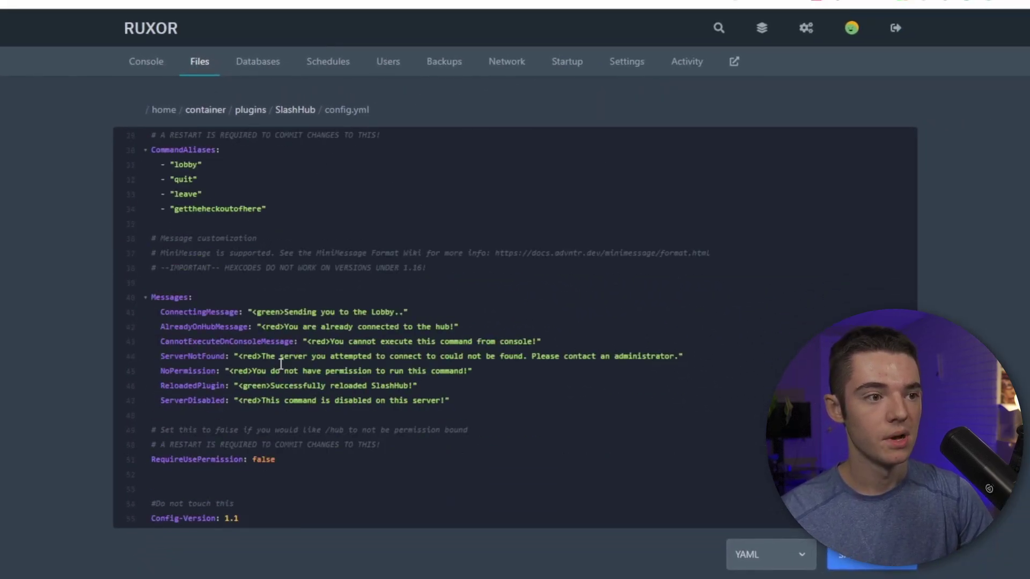
Save the SlashHub config, restart the proxy from its console, and switch to Minecraft
left_click(225, 269)
key("ctrl+s")
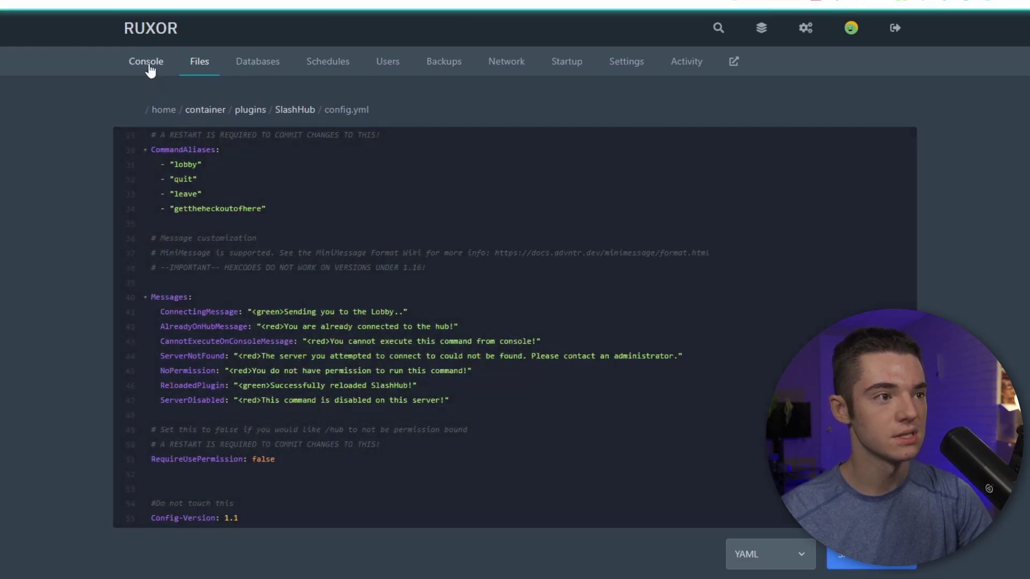
left_click(147, 64)
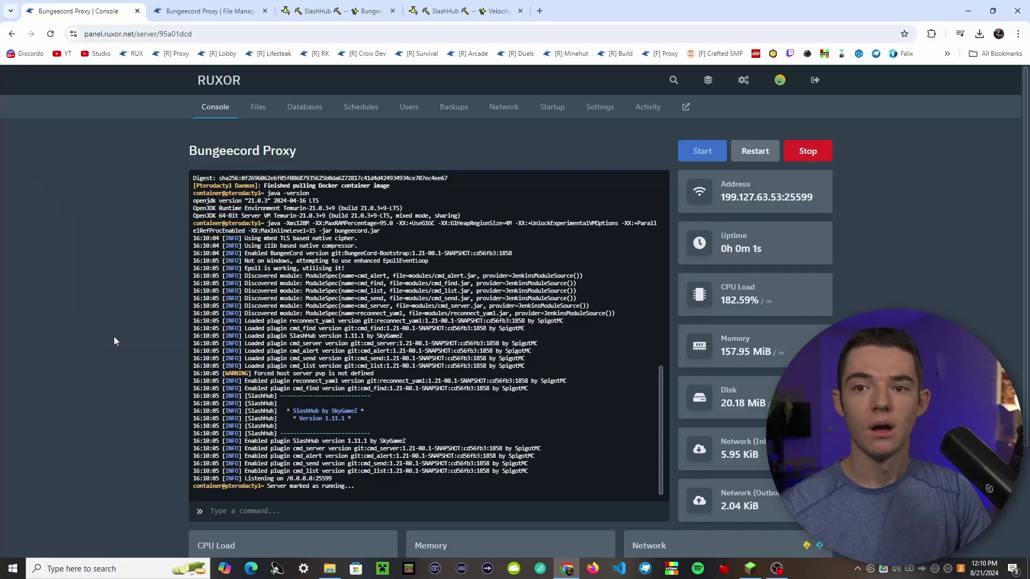
left_click(750, 569)
Join the proxy, move to the survival server, and return to the lobby with /hub
left_click(542, 365)
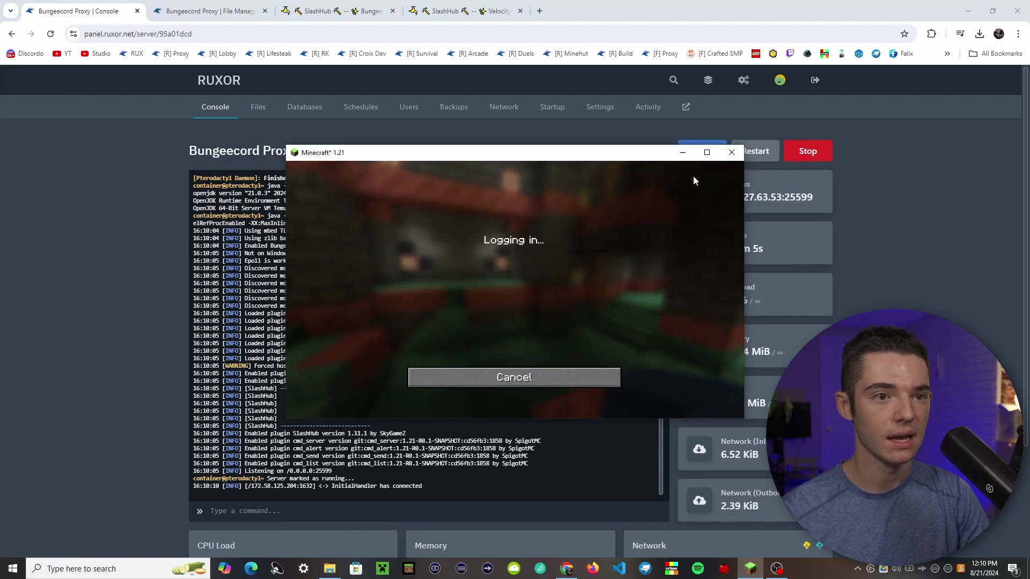
left_click(707, 152)
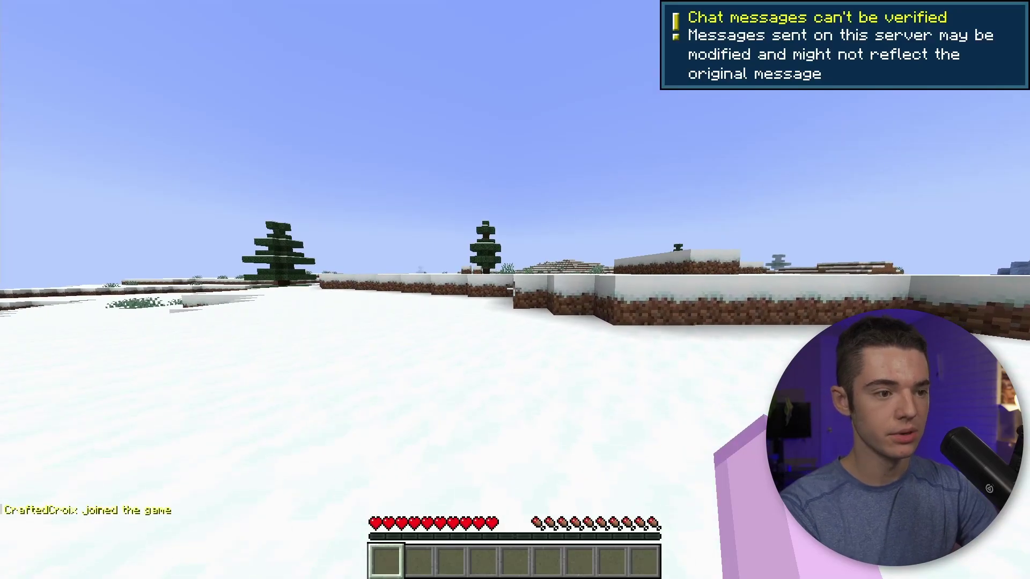
type("/server ")
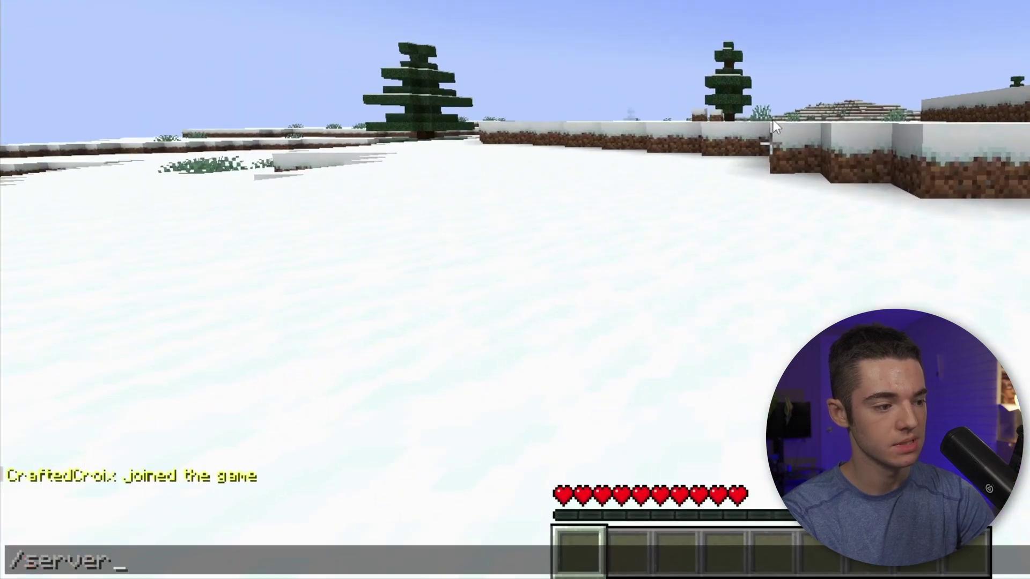
type("survival")
key("Return")
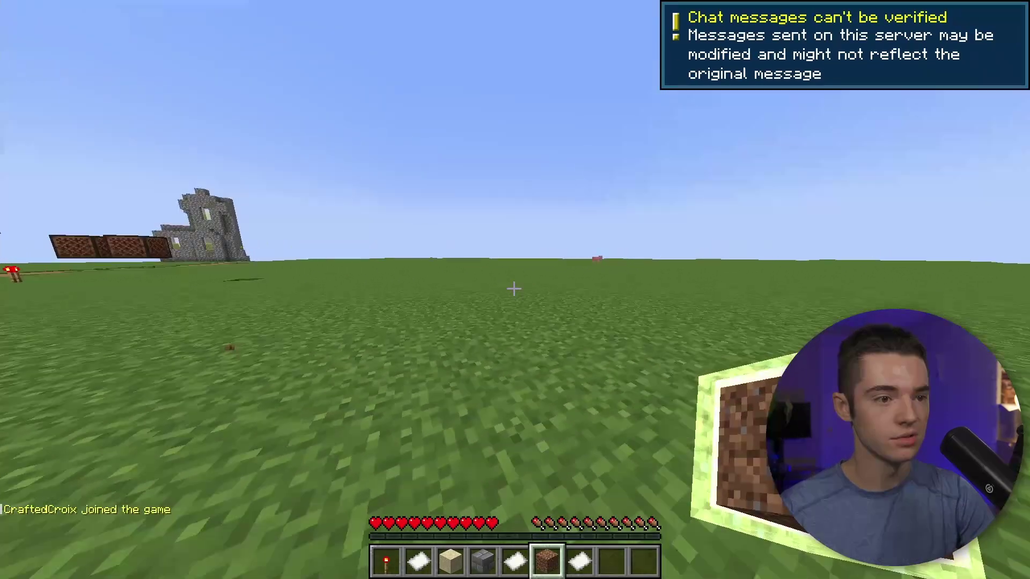
type("/hub")
key("Return")
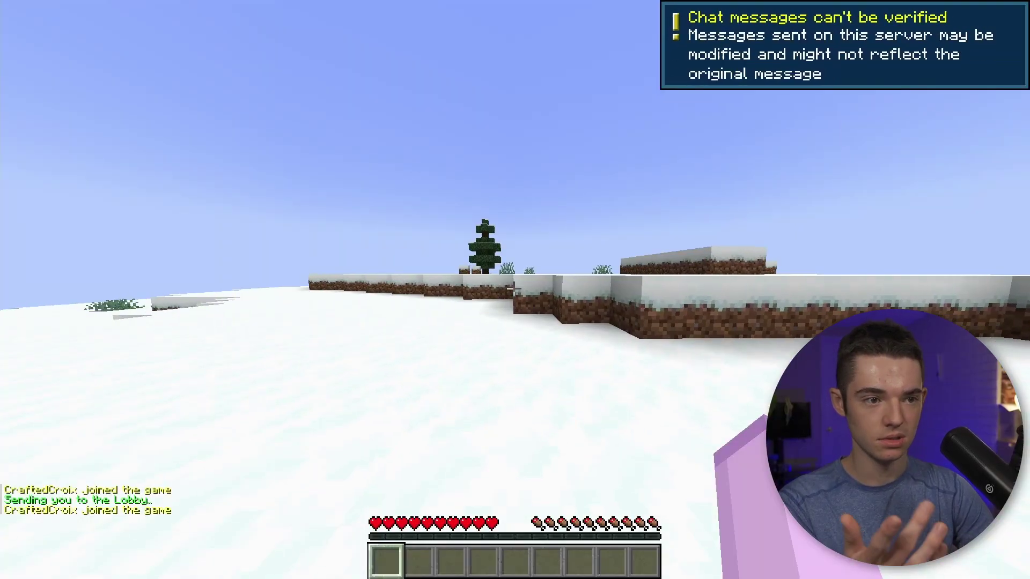
type("/server survival")
Go back to survival and return to the lobby with /gettheheckoutofhere
key("Return")
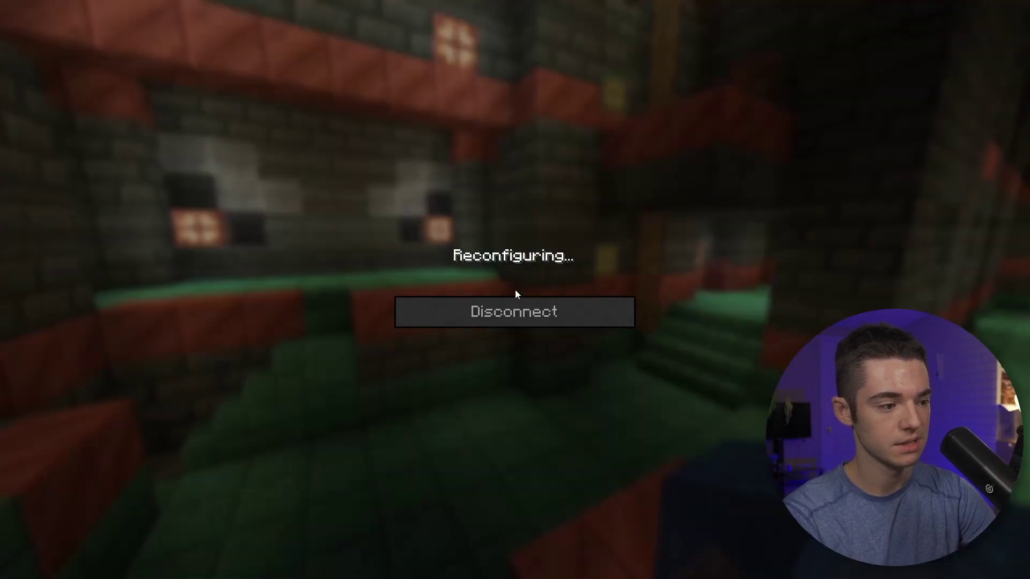
type("/g")
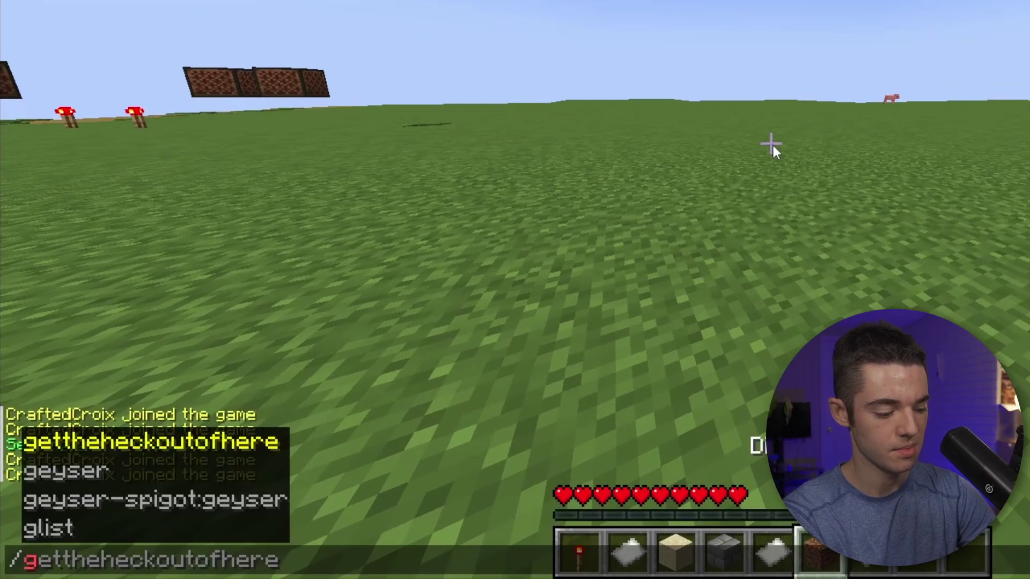
type("et")
key("Tab")
key("Return")
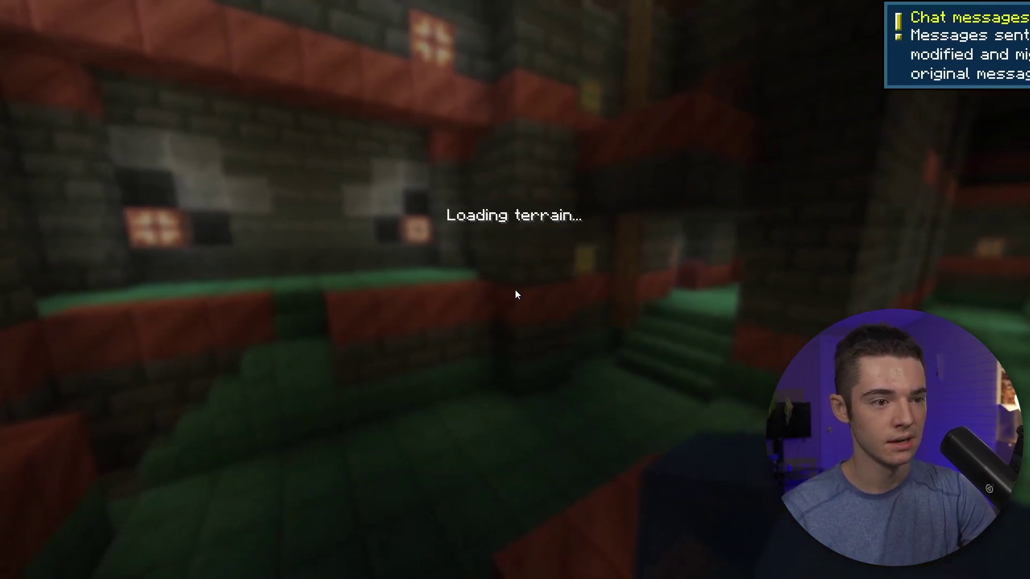